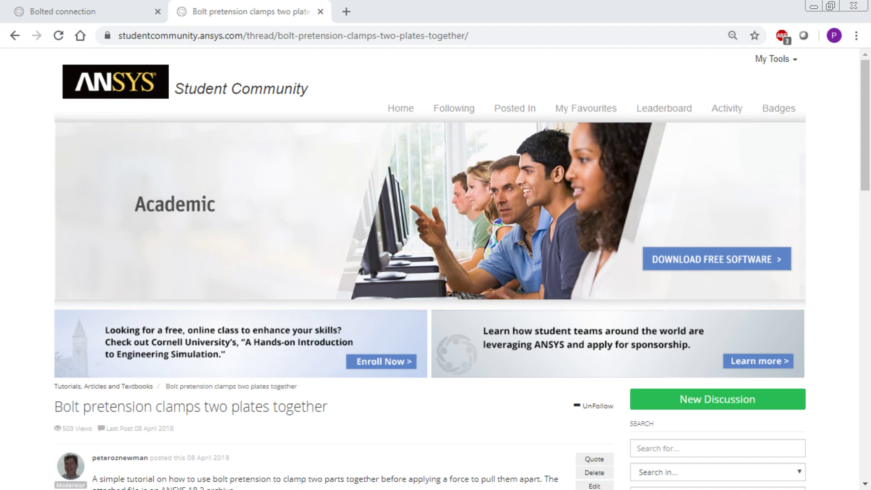
- Scroll through the 'Bolt pretension clamps two plates together' thread, its tutorial video and attached files
{"action": "scroll", "coordinate": [829, 399], "scroll_direction": "down", "scroll_amount": 4}
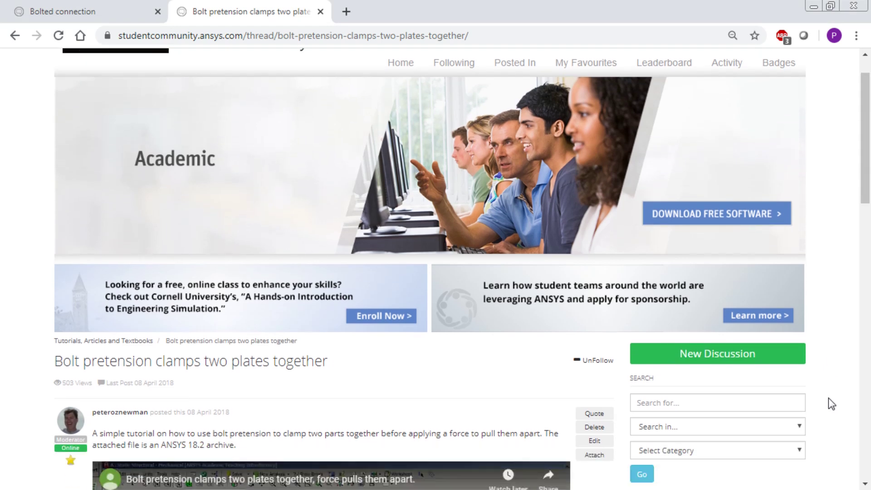
{"action": "scroll", "coordinate": [829, 399], "scroll_direction": "down", "scroll_amount": 3}
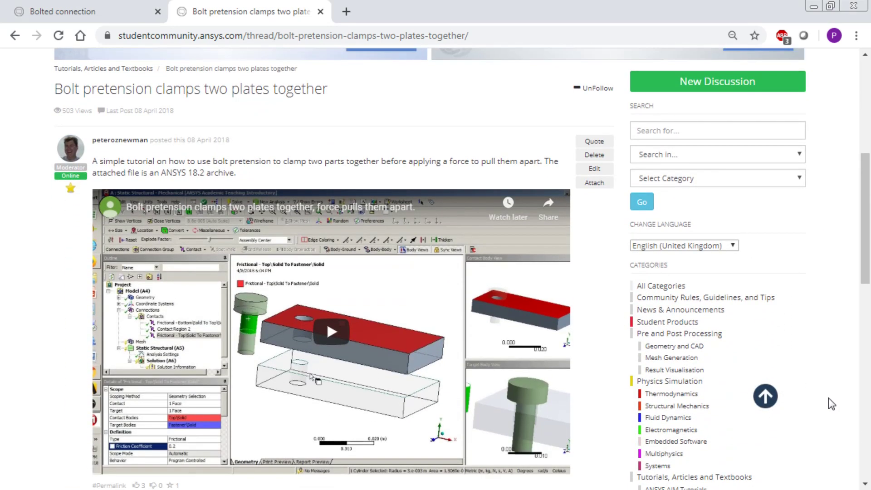
{"action": "scroll", "coordinate": [831, 402], "scroll_direction": "down", "scroll_amount": 1}
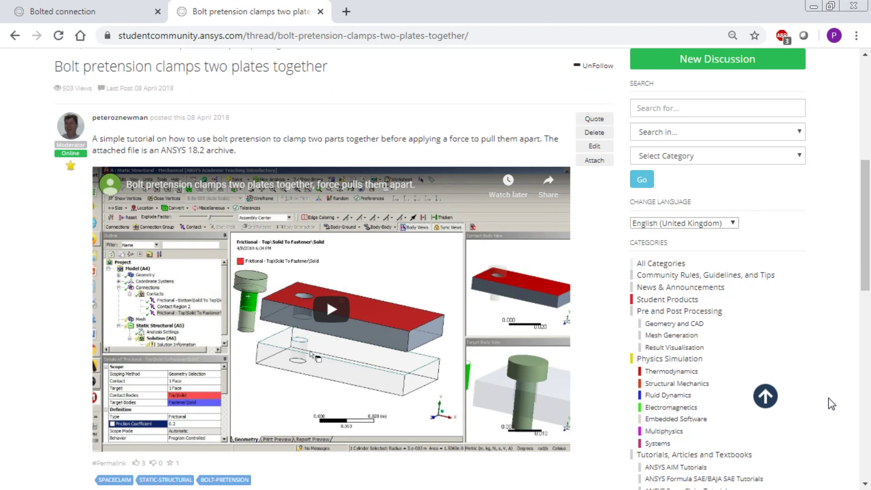
{"action": "scroll", "coordinate": [829, 399], "scroll_direction": "down", "scroll_amount": 1}
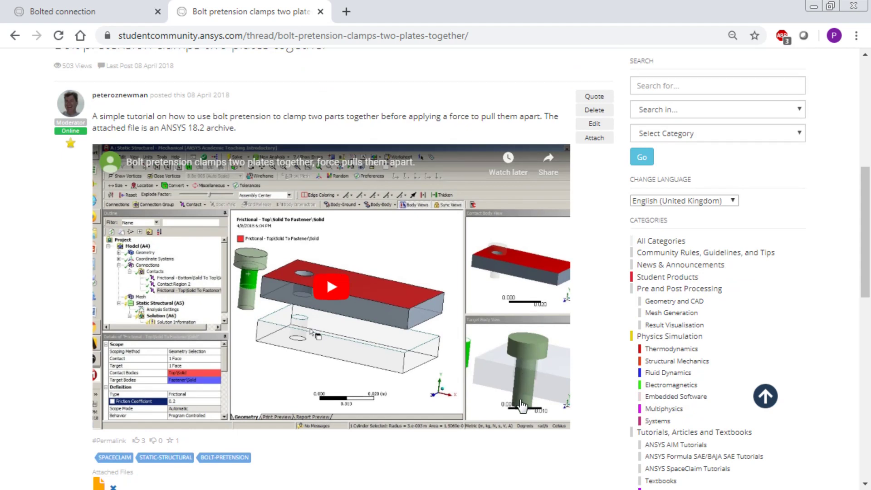
{"action": "scroll", "coordinate": [595, 406], "scroll_direction": "down", "scroll_amount": 1}
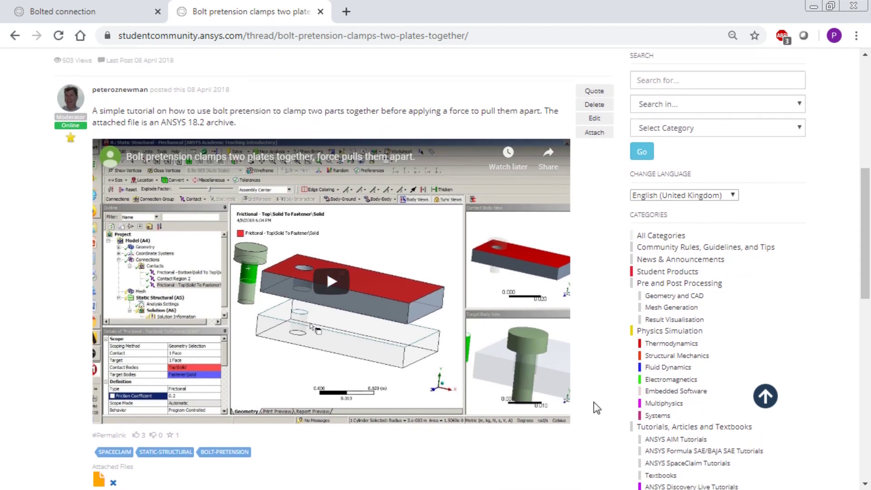
- Read the Bolted connection post, return to the bolt pretension thread, and minimise Chrome to reveal Workbench
{"action": "left_click", "coordinate": [107, 9]}
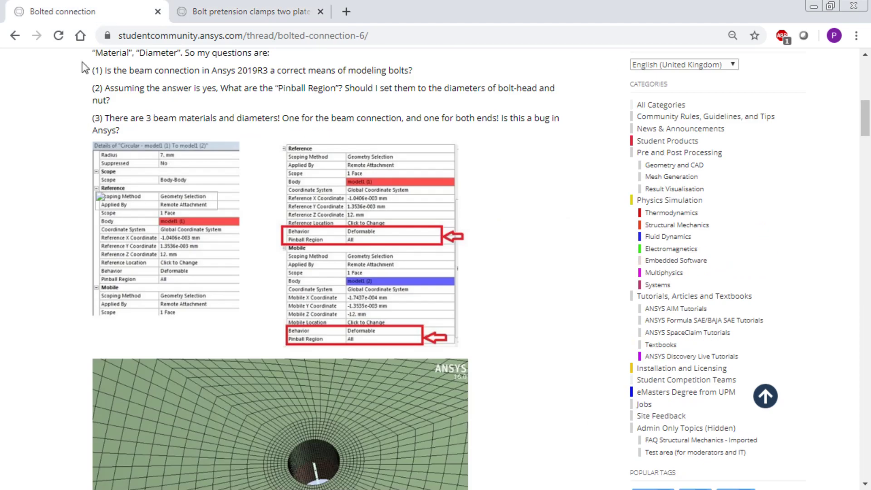
{"action": "scroll", "coordinate": [56, 122], "scroll_direction": "up", "scroll_amount": 15}
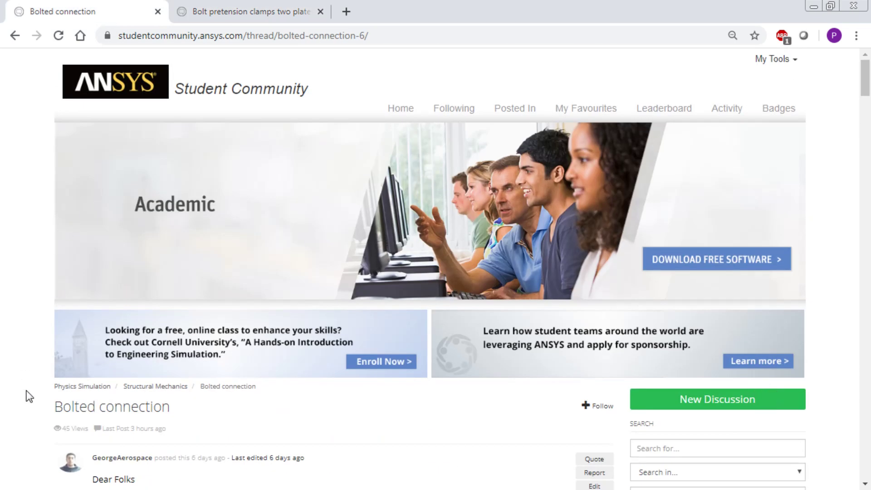
{"action": "scroll", "coordinate": [29, 396], "scroll_direction": "down", "scroll_amount": 8}
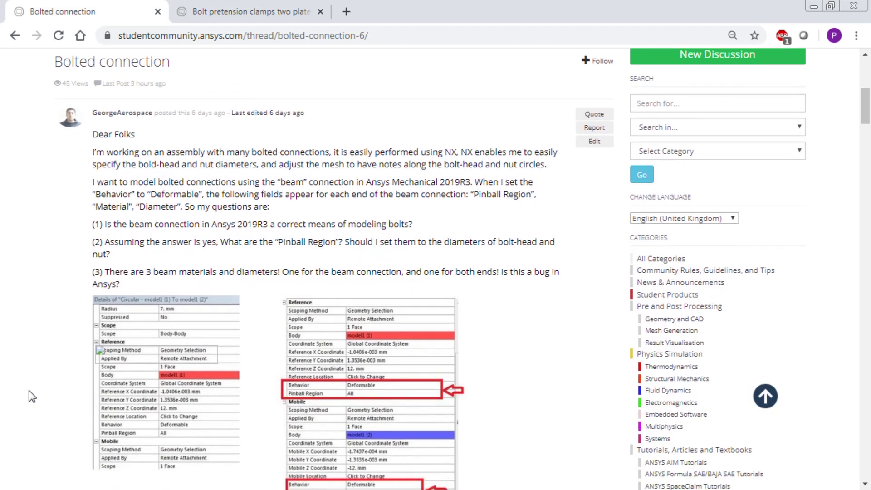
{"action": "scroll", "coordinate": [29, 396], "scroll_direction": "down", "scroll_amount": 5}
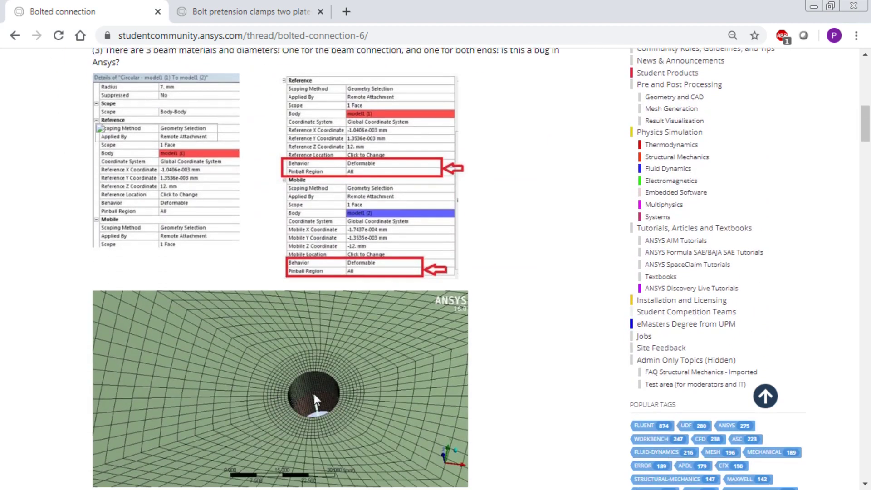
{"action": "scroll", "coordinate": [312, 394], "scroll_direction": "down", "scroll_amount": 3}
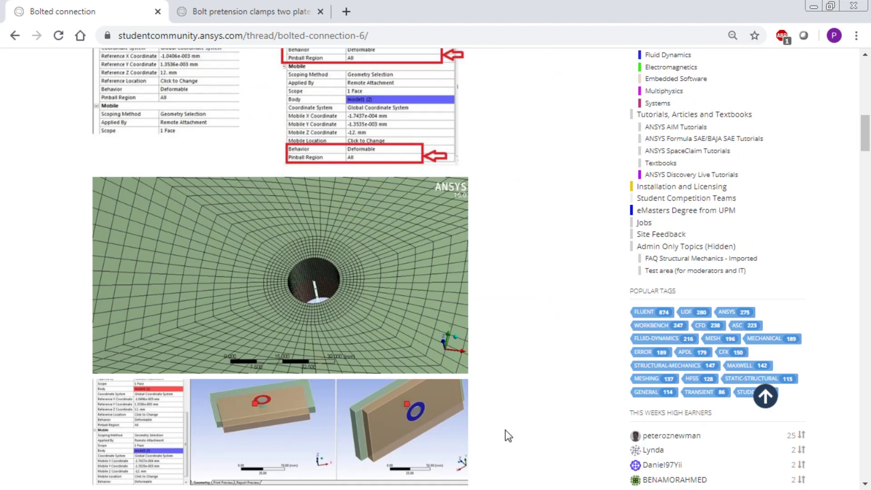
{"action": "scroll", "coordinate": [509, 436], "scroll_direction": "up", "scroll_amount": 4}
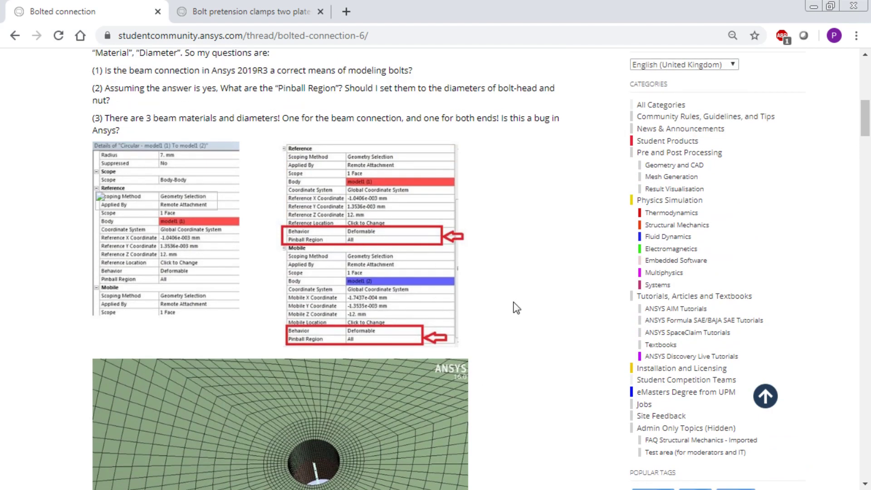
{"action": "left_click", "coordinate": [215, 13]}
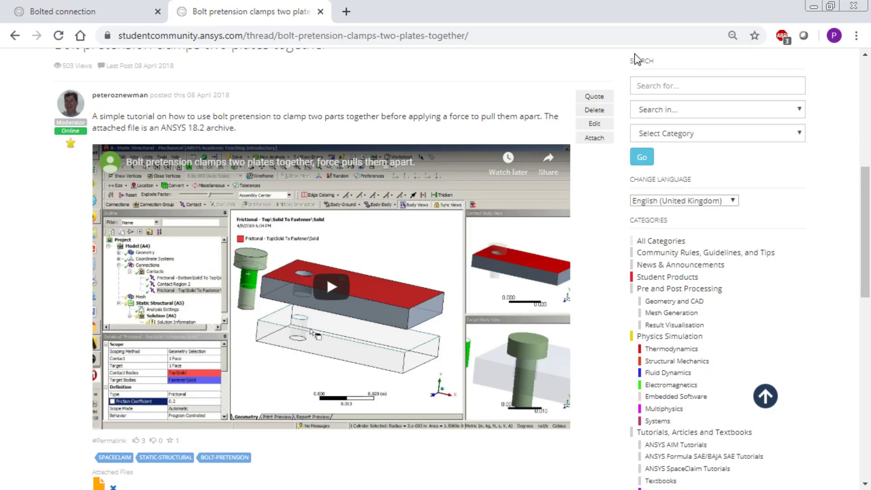
{"action": "left_click", "coordinate": [812, 10]}
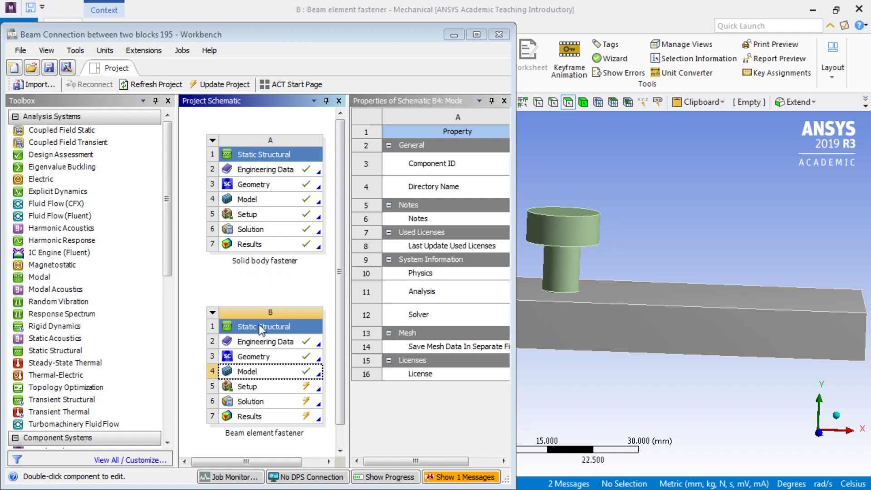
- Check system A's context menu without choosing, then activate the Beam element fastener Mechanical window
{"action": "right_click", "coordinate": [257, 155]}
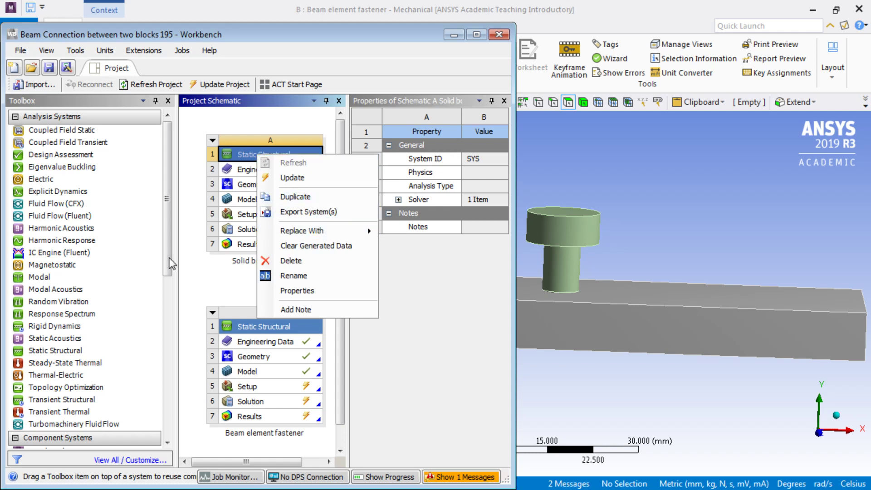
{"action": "left_click", "coordinate": [191, 269]}
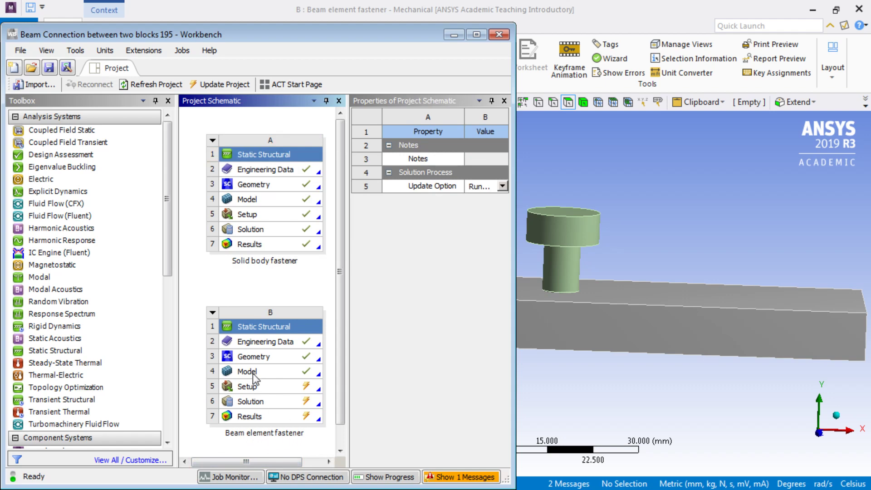
{"action": "left_click", "coordinate": [562, 173]}
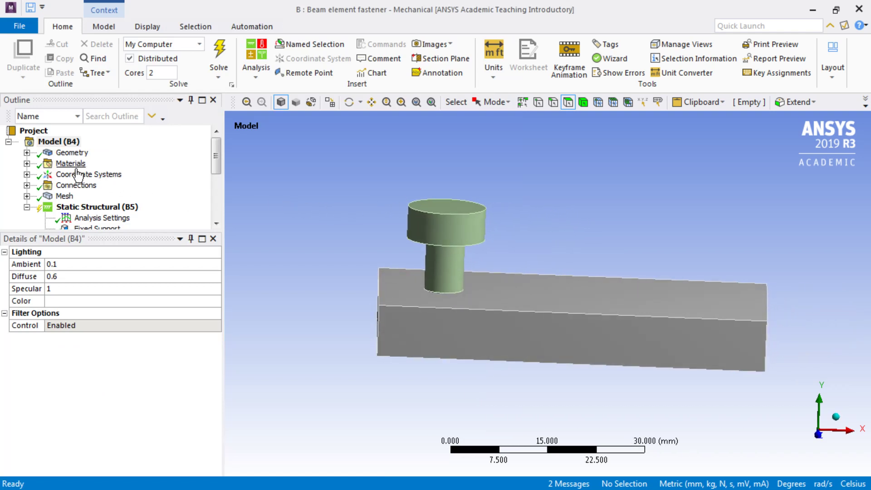
- Suppress the Fastener\Solid body in the Geometry branch
{"action": "left_click", "coordinate": [26, 153]}
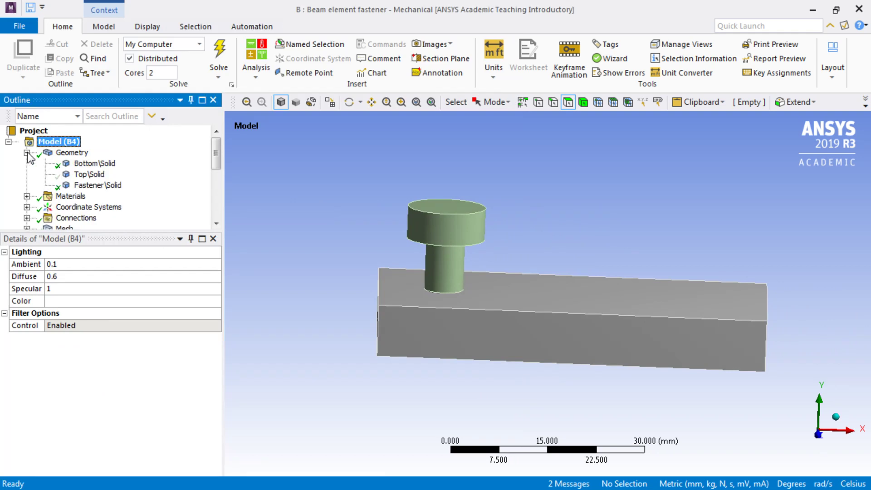
{"action": "left_click", "coordinate": [84, 186]}
{"action": "right_click", "coordinate": [85, 192]}
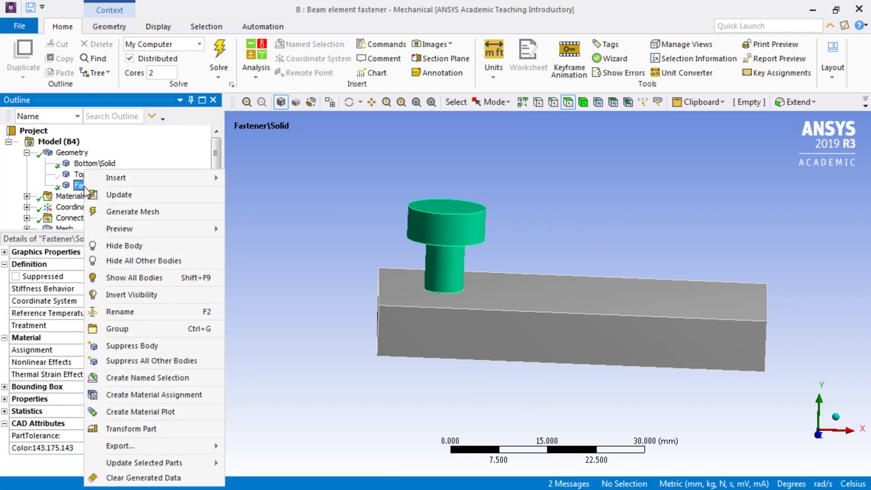
{"action": "left_click", "coordinate": [153, 347]}
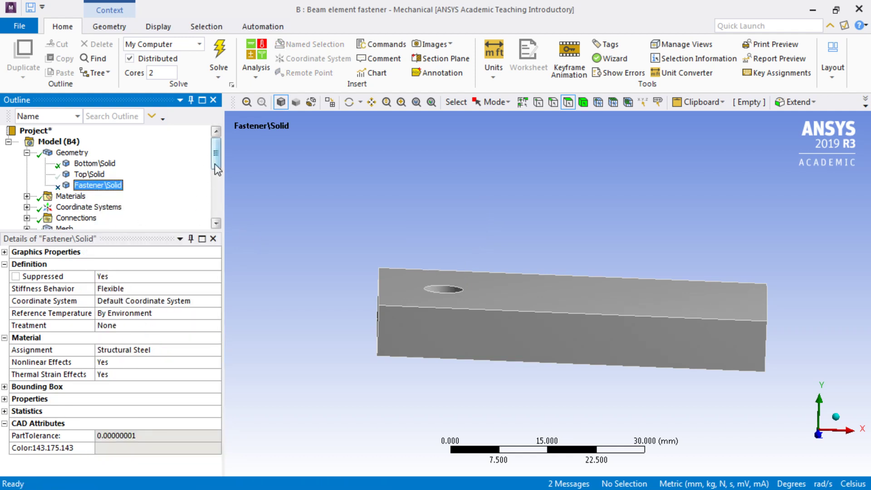
- Unsuppress the Top\Solid body and select the Connections branch
{"action": "left_click_drag", "start_coordinate": [215, 165], "coordinate": [217, 190]}
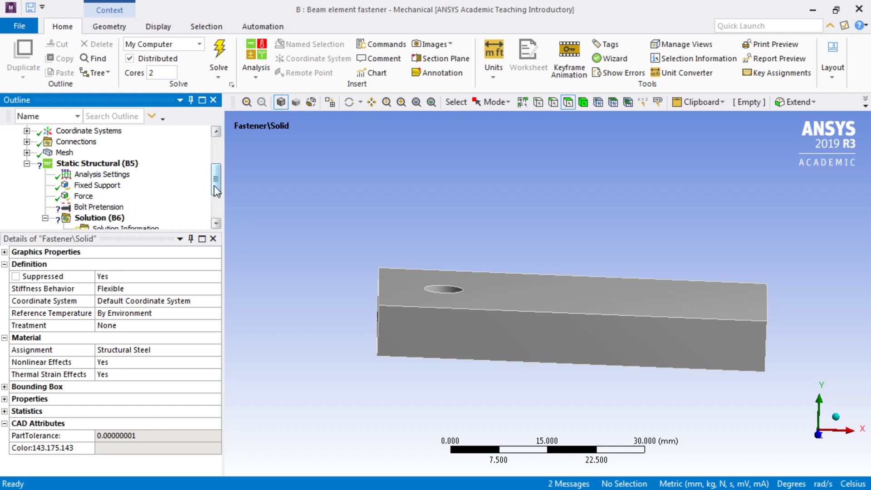
{"action": "scroll", "coordinate": [218, 178], "scroll_direction": "up", "scroll_amount": 3}
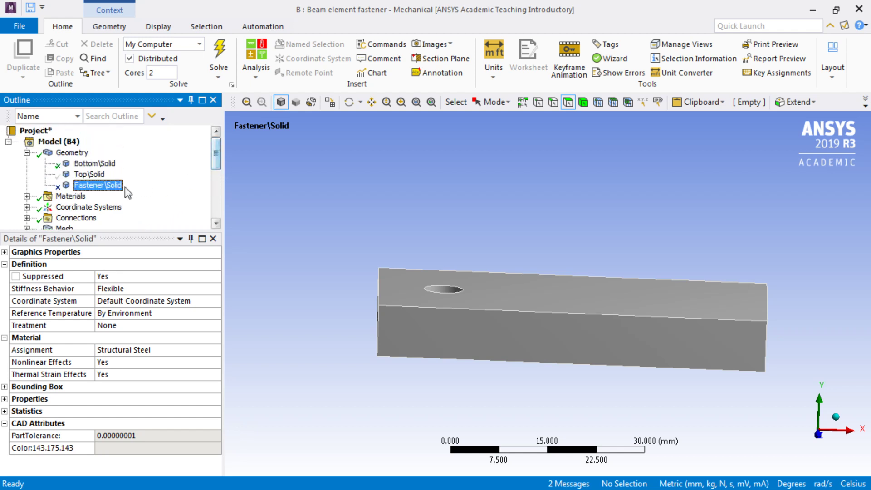
{"action": "right_click", "coordinate": [86, 178]}
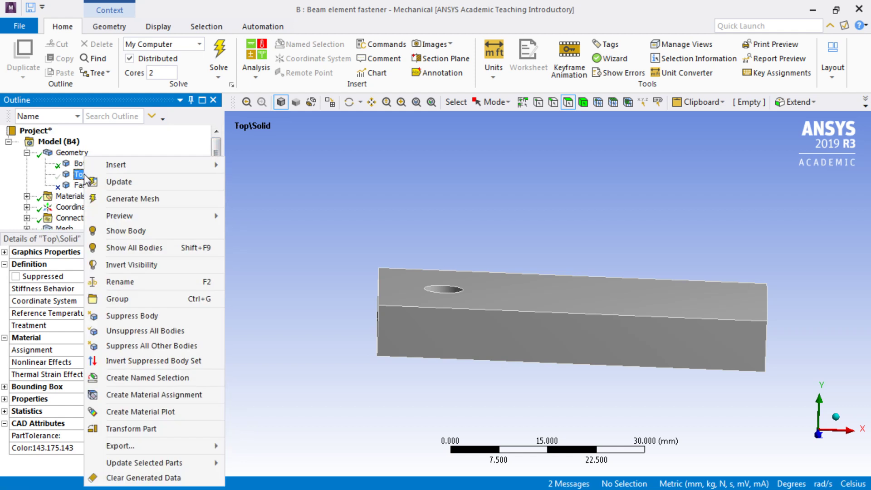
{"action": "left_click", "coordinate": [110, 229]}
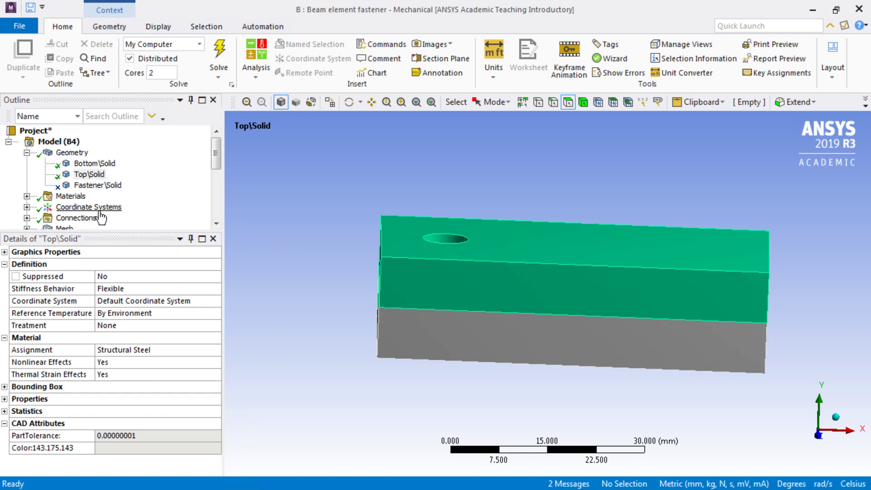
{"action": "left_click", "coordinate": [68, 218]}
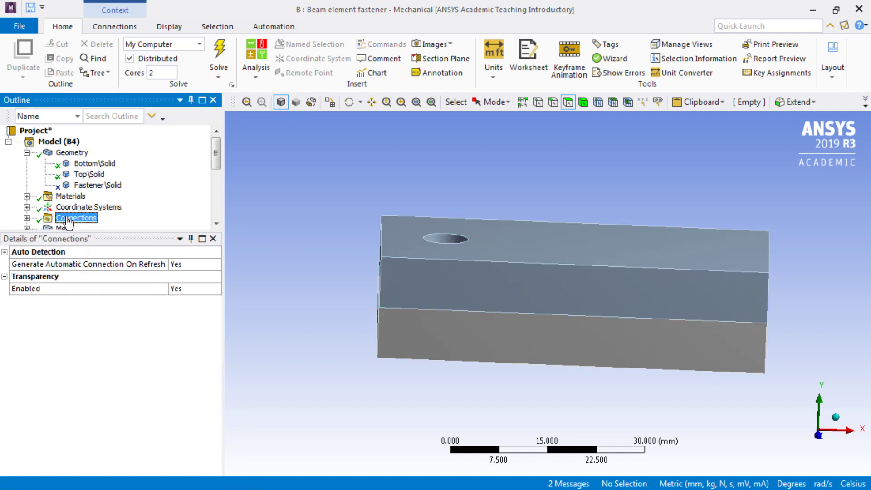
- Insert a Beam connection under Connections with a 1 mm radius
{"action": "right_click", "coordinate": [68, 221]}
{"action": "mouse_move", "coordinate": [103, 226]}
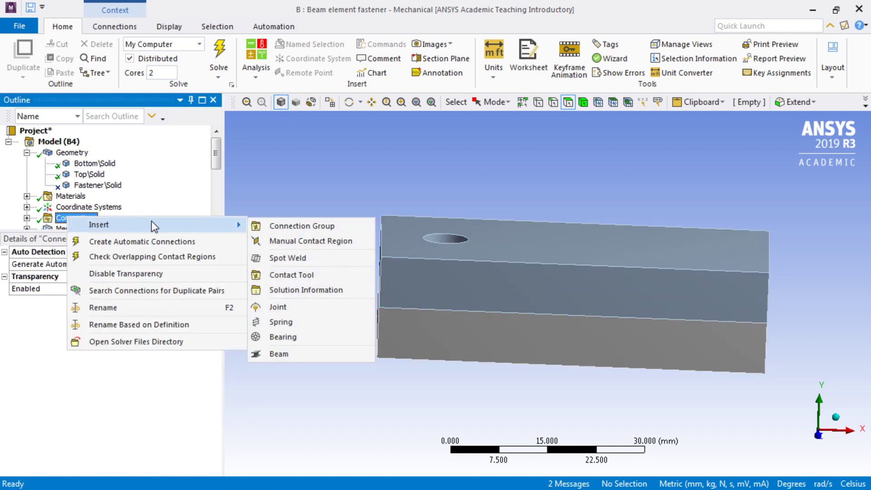
{"action": "left_click", "coordinate": [278, 355]}
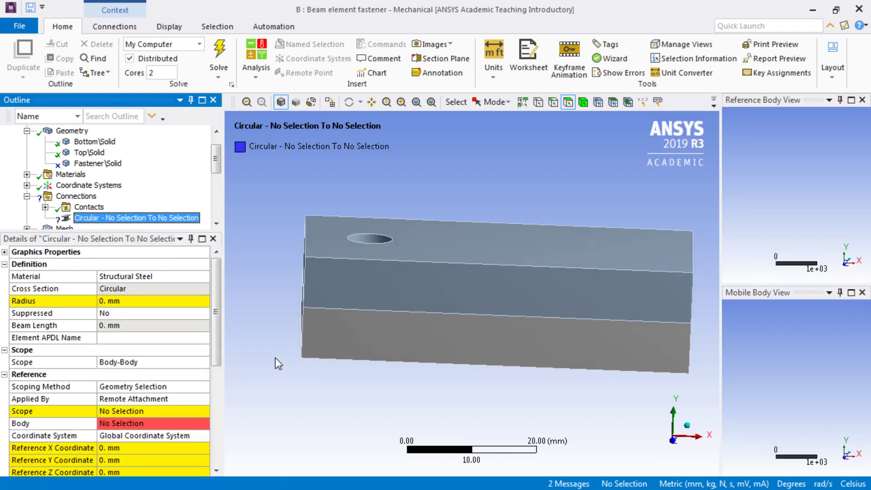
{"action": "left_click", "coordinate": [108, 302]}
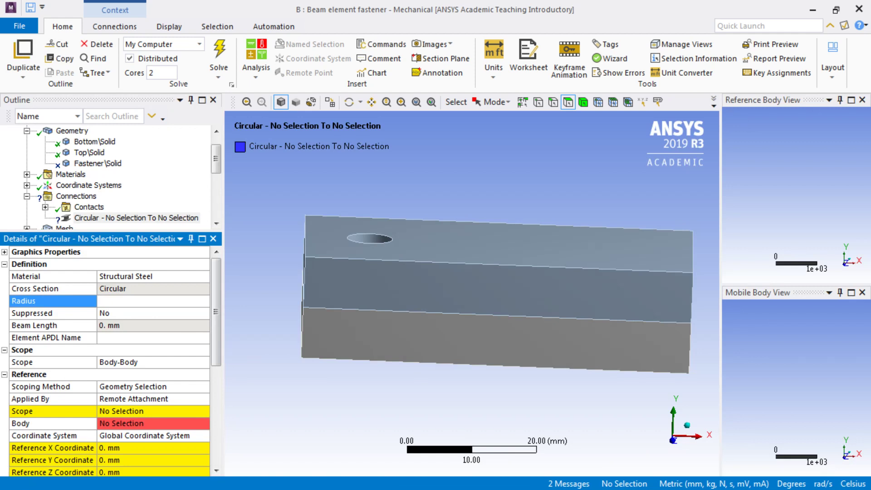
{"action": "type", "text": "1"}
{"action": "key", "text": "Return"}
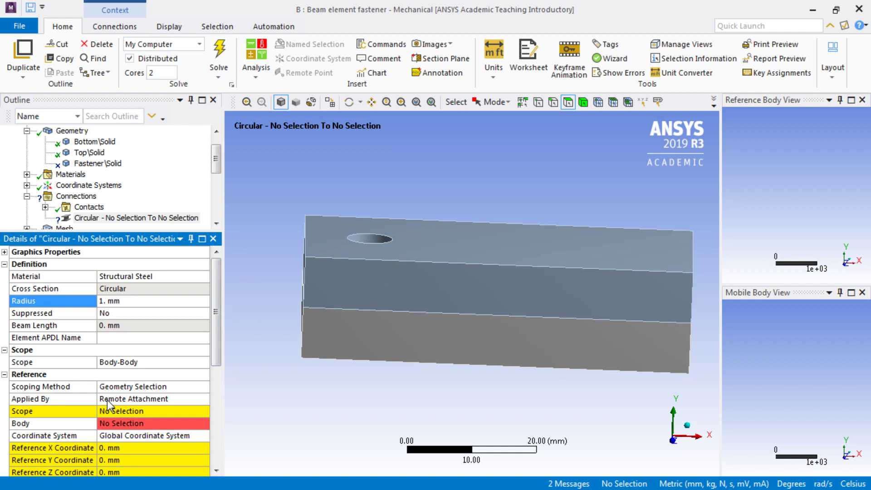
- Scope the beam's reference end to the top face of the Top\Solid plate
{"action": "left_click", "coordinate": [112, 411]}
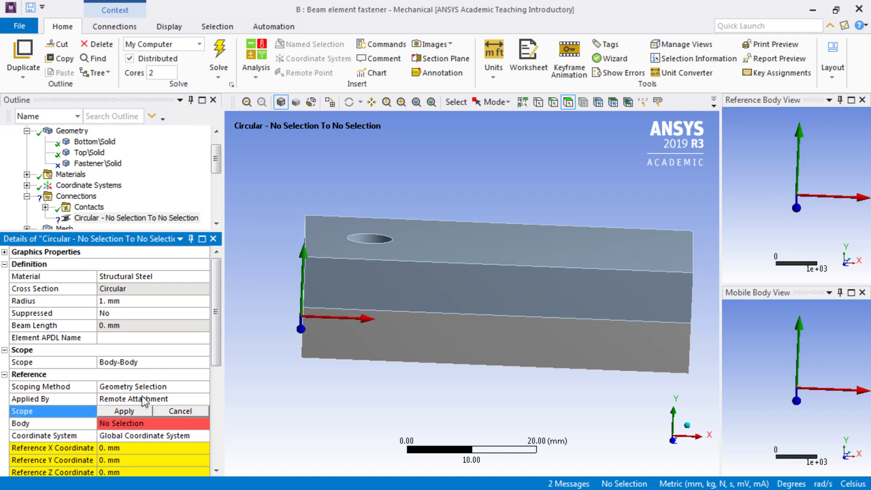
{"action": "left_click", "coordinate": [438, 244]}
{"action": "right_click", "coordinate": [462, 214]}
{"action": "left_click", "coordinate": [490, 224]}
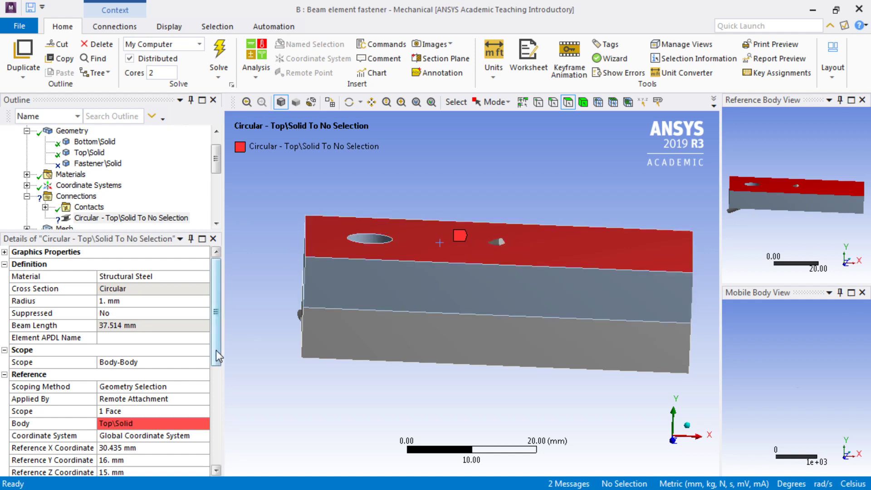
{"action": "scroll", "coordinate": [218, 359], "scroll_direction": "down", "scroll_amount": 3}
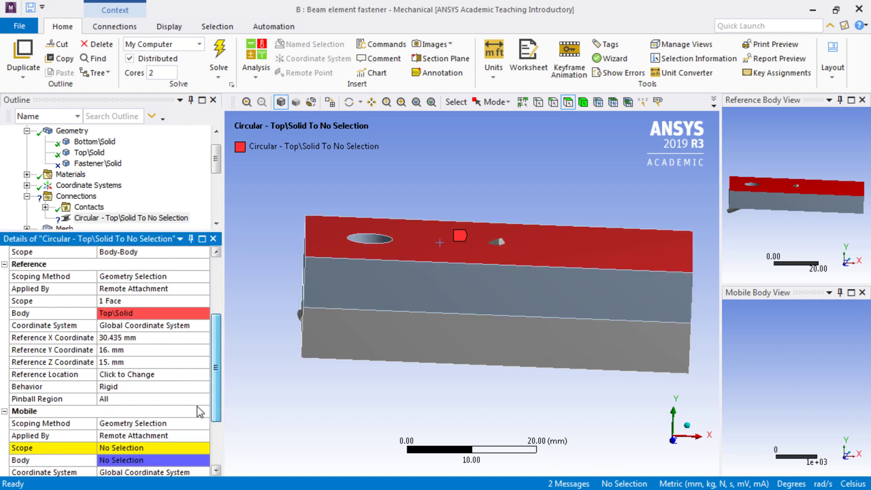
- Set the beam's reference location to the hole's circular edge, centred at (10, 16, 15 mm)
{"action": "left_click", "coordinate": [118, 377]}
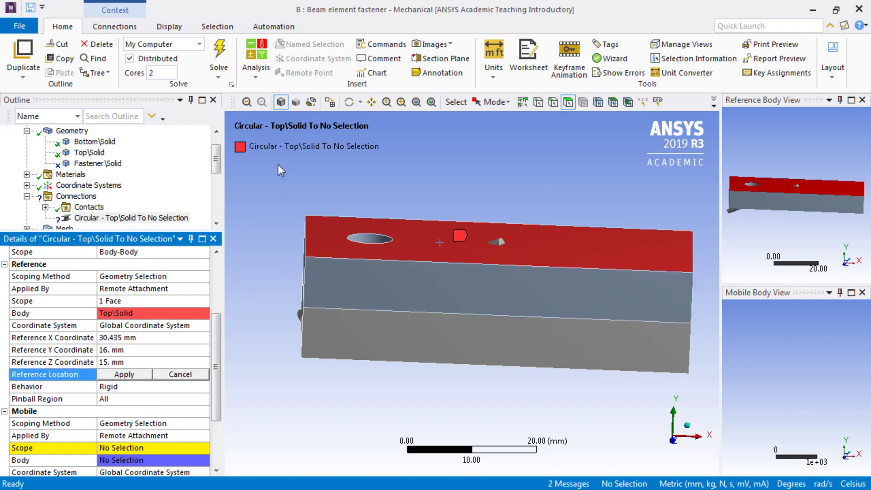
{"action": "left_click", "coordinate": [552, 102]}
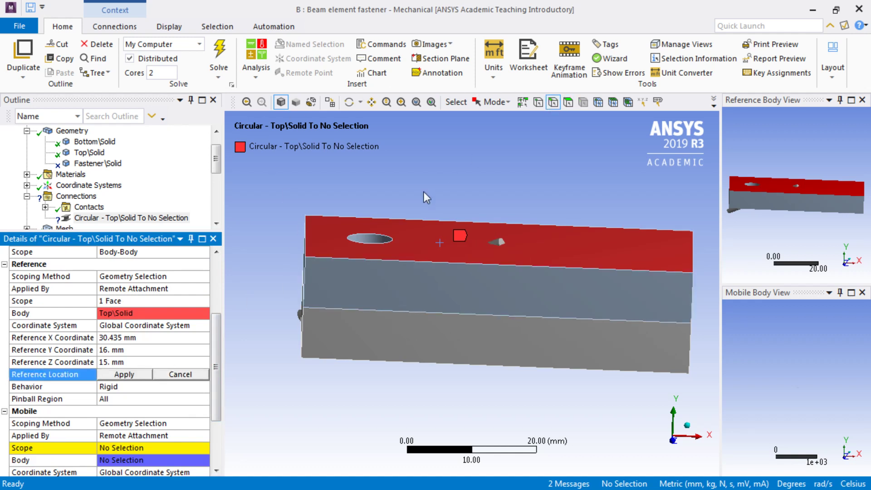
{"action": "left_click", "coordinate": [385, 236]}
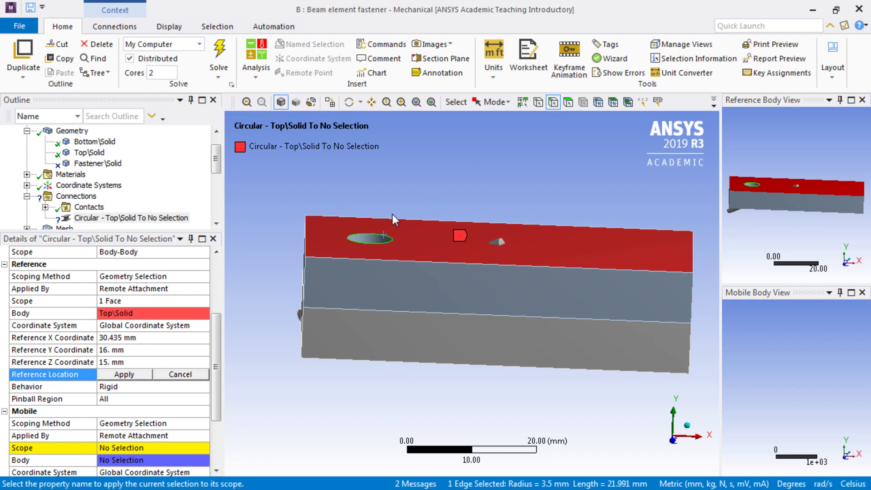
{"action": "right_click", "coordinate": [393, 213]}
{"action": "left_click", "coordinate": [440, 230]}
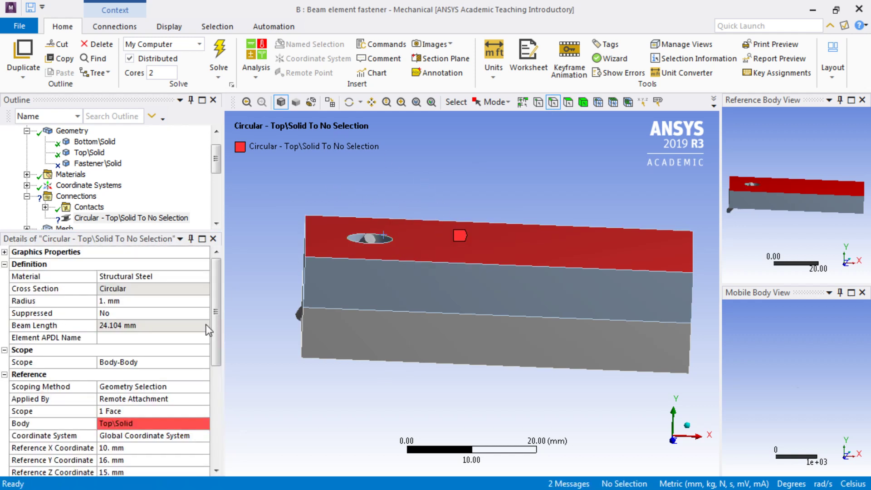
{"action": "left_click_drag", "start_coordinate": [172, 231], "coordinate": [161, 186]}
- Scope the beam's mobile end to the hole's cylindrical face on Bottom\Solid, at (10, 4, 15 mm)
{"action": "left_click_drag", "start_coordinate": [217, 278], "coordinate": [211, 380]}
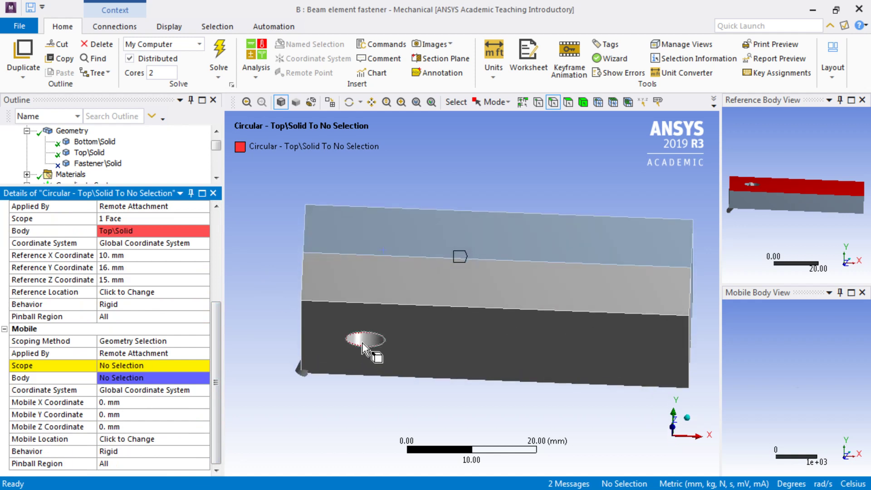
{"action": "left_click", "coordinate": [569, 102]}
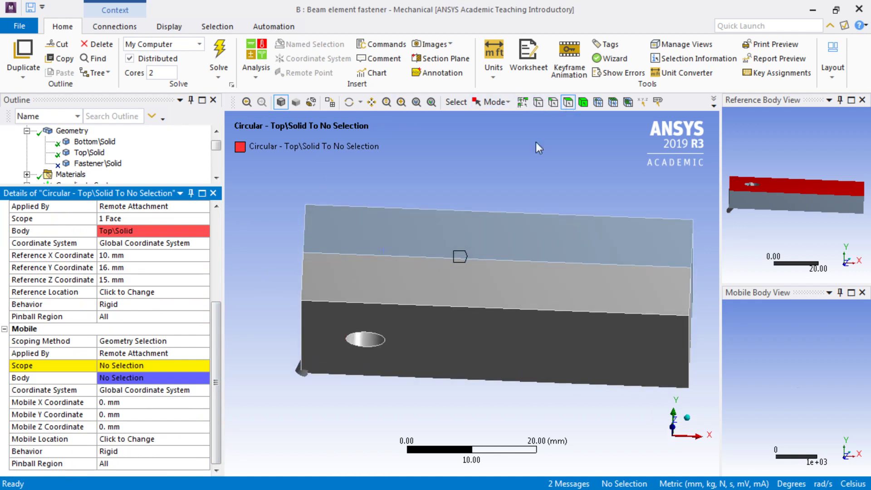
{"action": "left_click", "coordinate": [366, 340]}
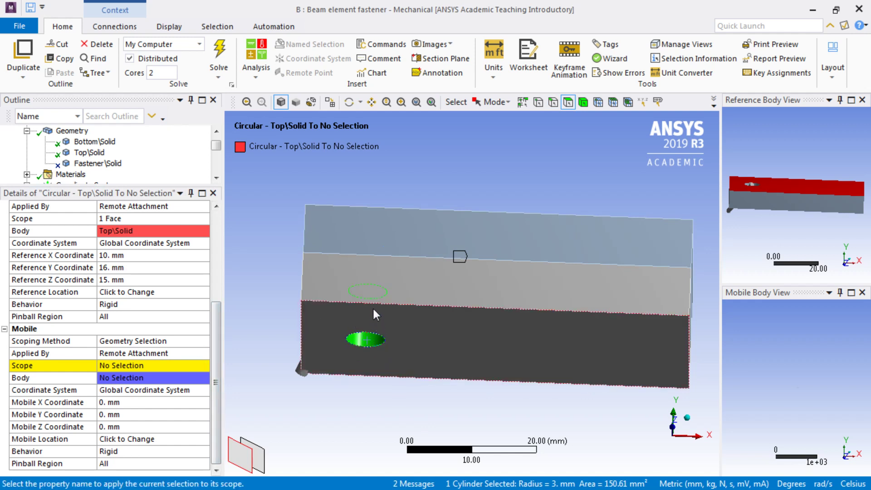
{"action": "right_click", "coordinate": [387, 298]}
{"action": "left_click", "coordinate": [420, 336]}
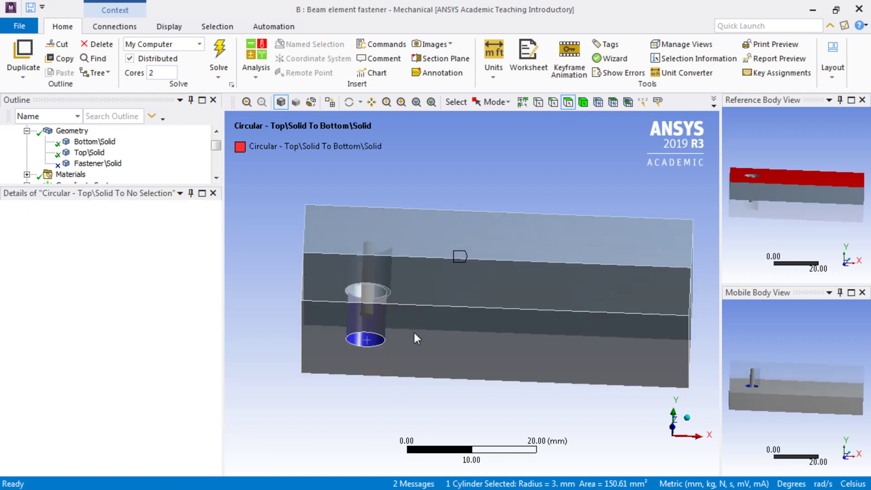
{"action": "left_click", "coordinate": [216, 471]}
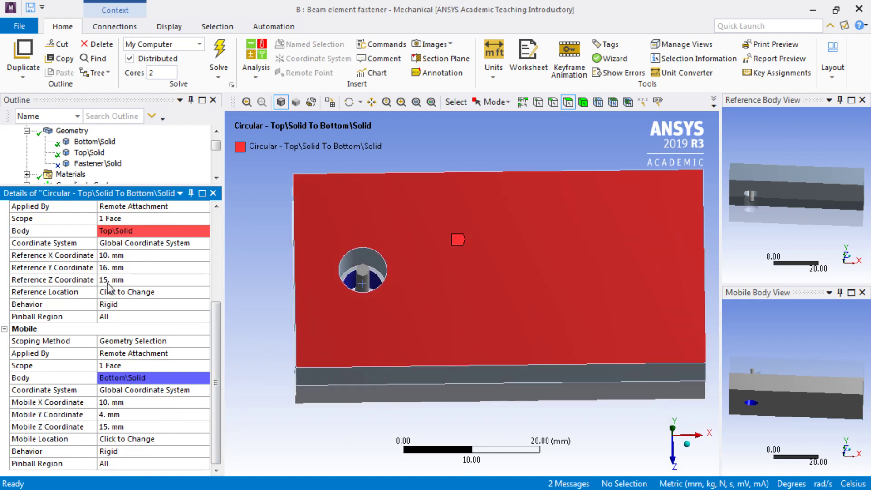
- Change the beam connection radius to 3 mm
{"action": "scroll", "coordinate": [219, 232], "scroll_direction": "up", "scroll_amount": 5}
{"action": "left_click", "coordinate": [111, 255]}
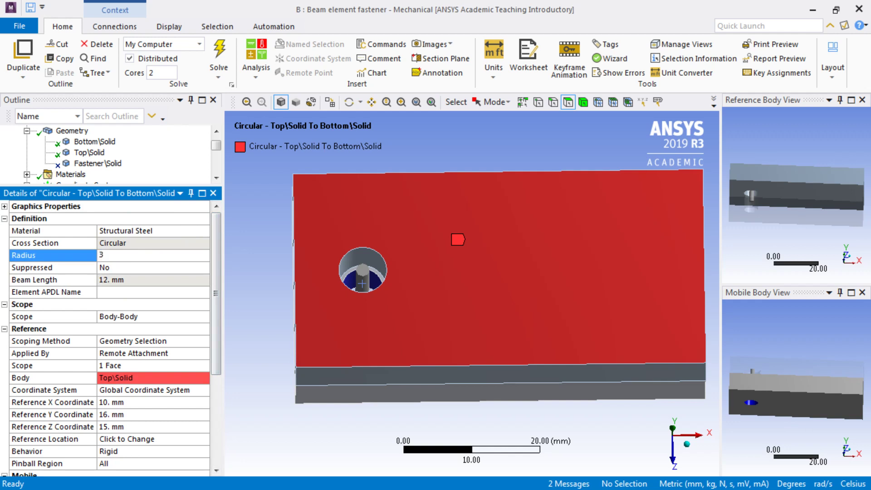
{"action": "type", "text": "3"}
{"action": "key", "text": "Return"}
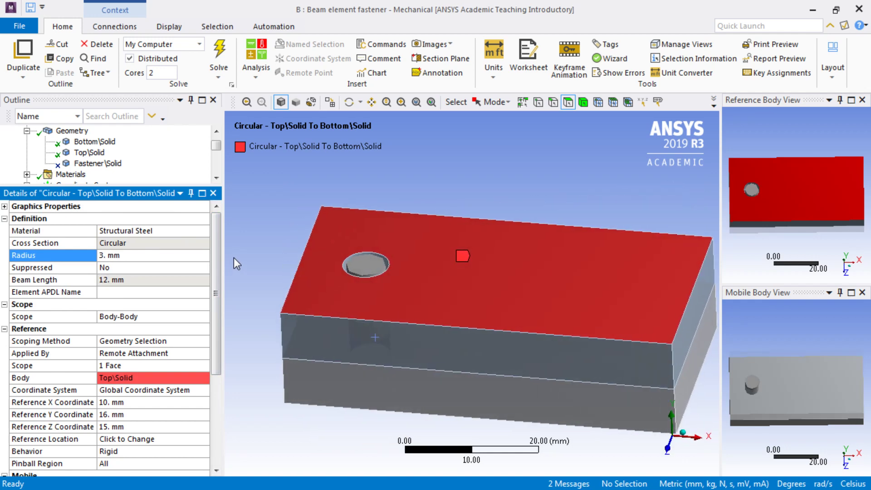
{"action": "left_click_drag", "start_coordinate": [216, 304], "coordinate": [214, 350]}
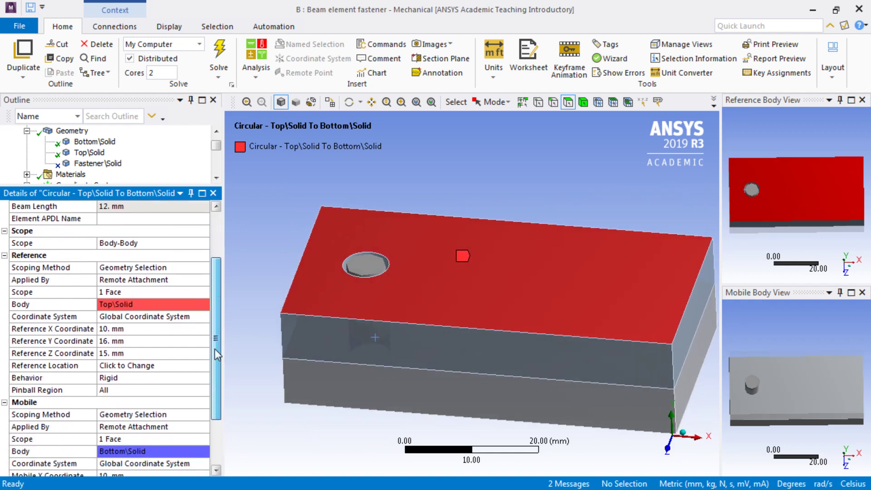
- Keep the reference end's Behavior set to Rigid
{"action": "left_click", "coordinate": [128, 390]}
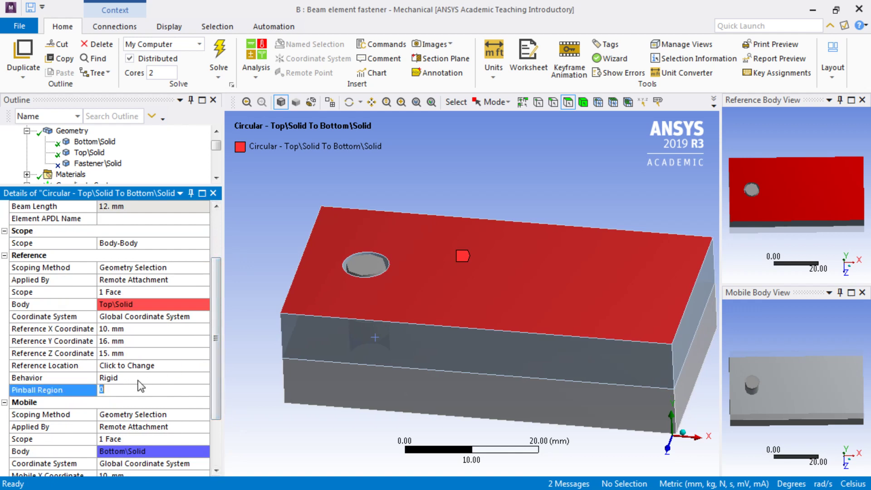
{"action": "left_click", "coordinate": [139, 379]}
{"action": "left_click", "coordinate": [204, 378]}
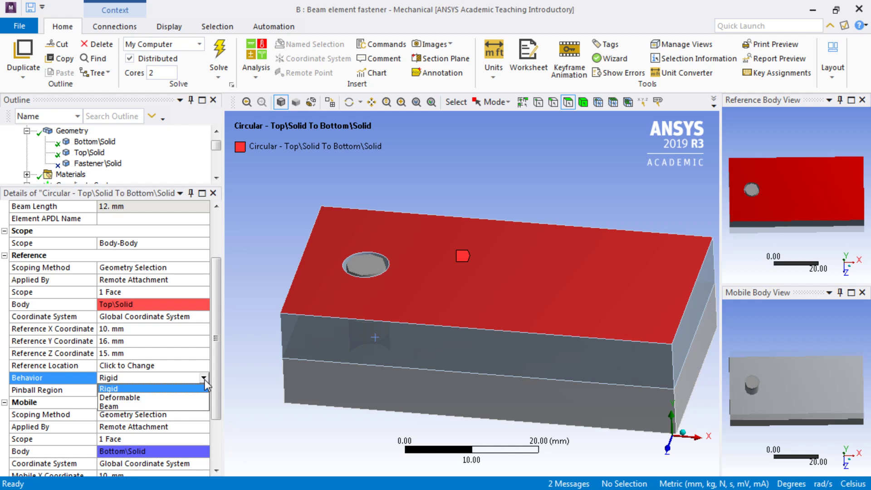
{"action": "left_click", "coordinate": [173, 387]}
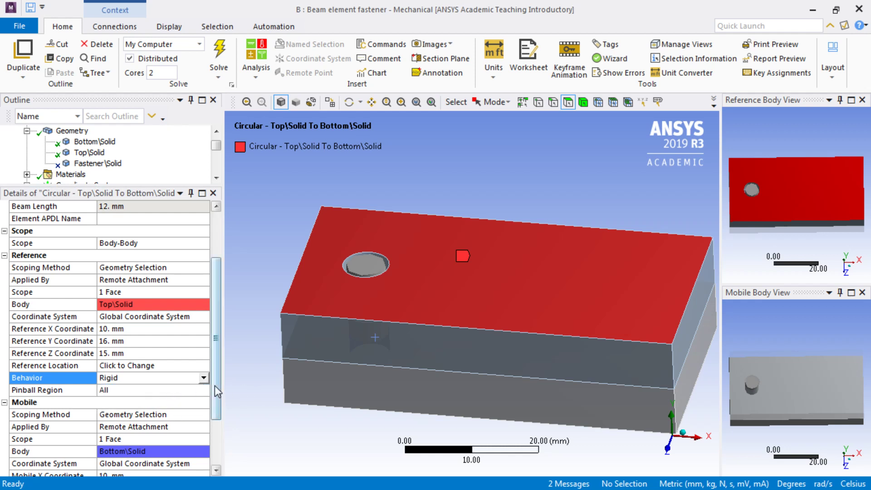
{"action": "left_click", "coordinate": [204, 378]}
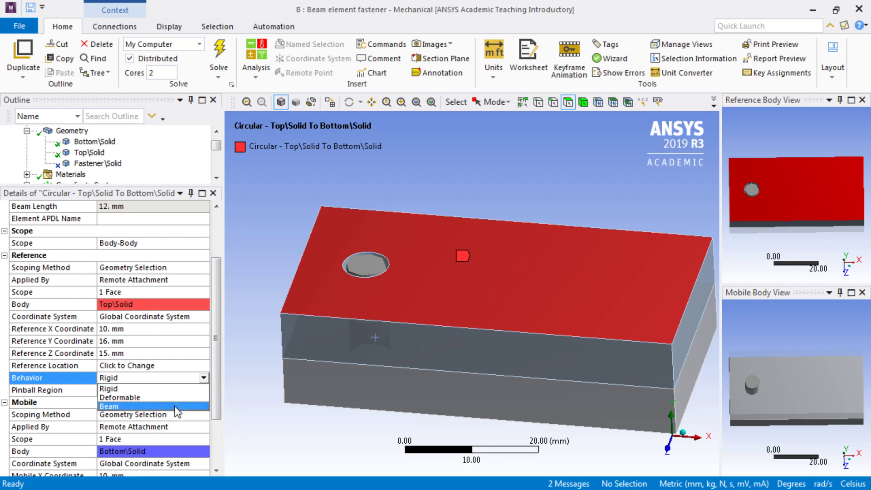
{"action": "left_click", "coordinate": [245, 404]}
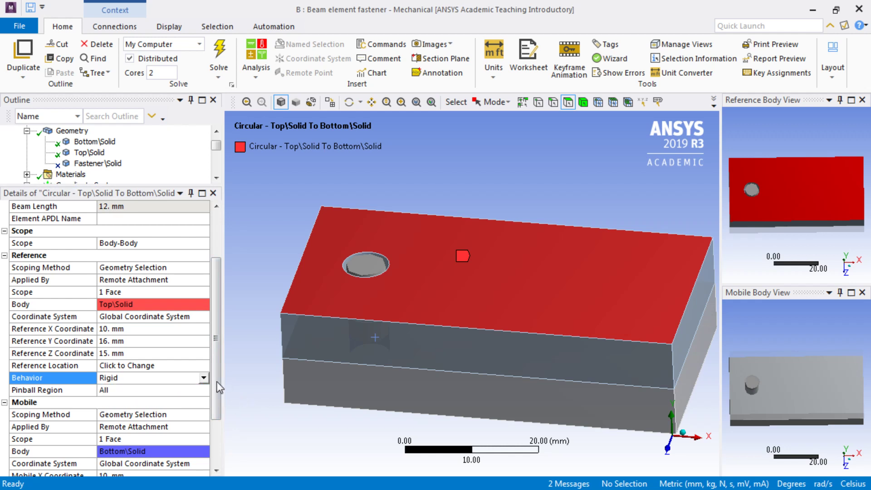
- Set the reference Pinball Region to 6 mm
{"action": "left_click", "coordinate": [160, 391]}
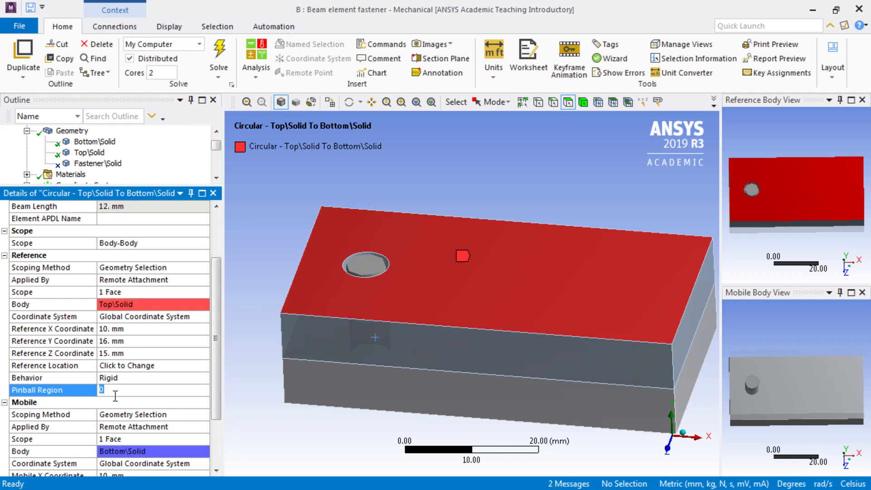
{"action": "type", "text": "6"}
{"action": "key", "text": "Return"}
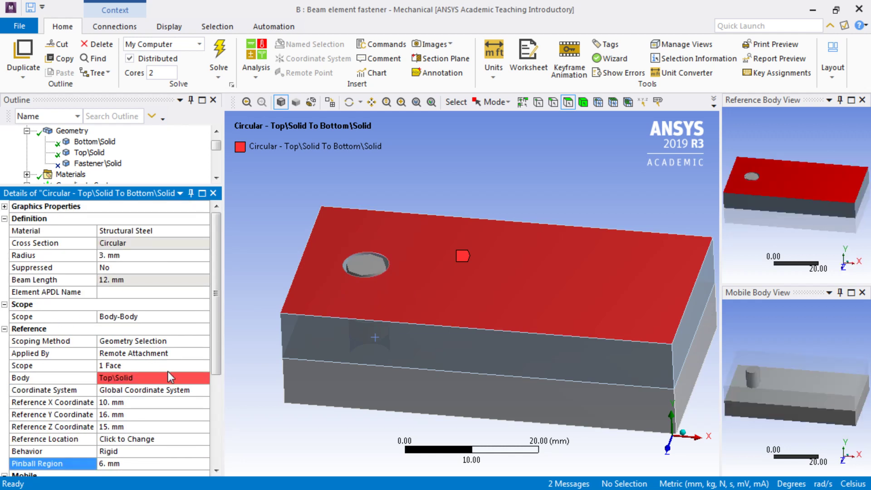
{"action": "left_click_drag", "start_coordinate": [216, 330], "coordinate": [231, 306]}
{"action": "left_click_drag", "start_coordinate": [188, 186], "coordinate": [187, 246]}
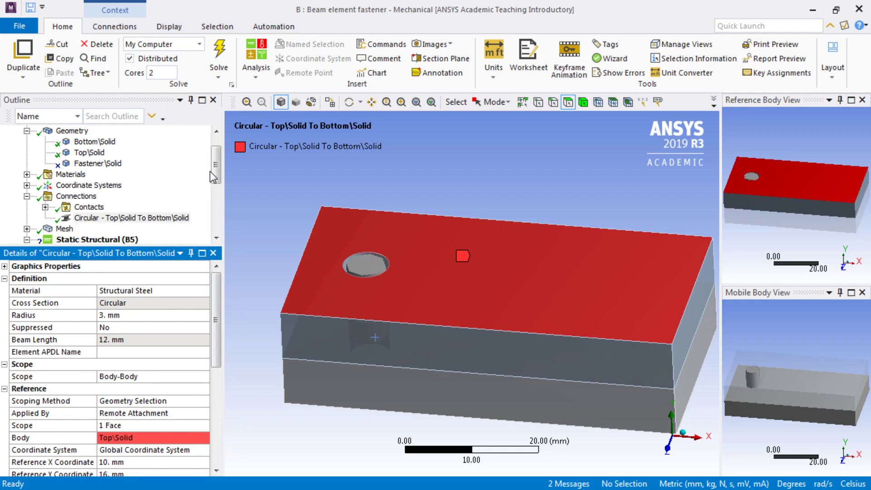
- Scope the Bolt Pretension to the Circular beam connection, then solve Solution (B6)
{"action": "left_click_drag", "start_coordinate": [214, 177], "coordinate": [216, 203]}
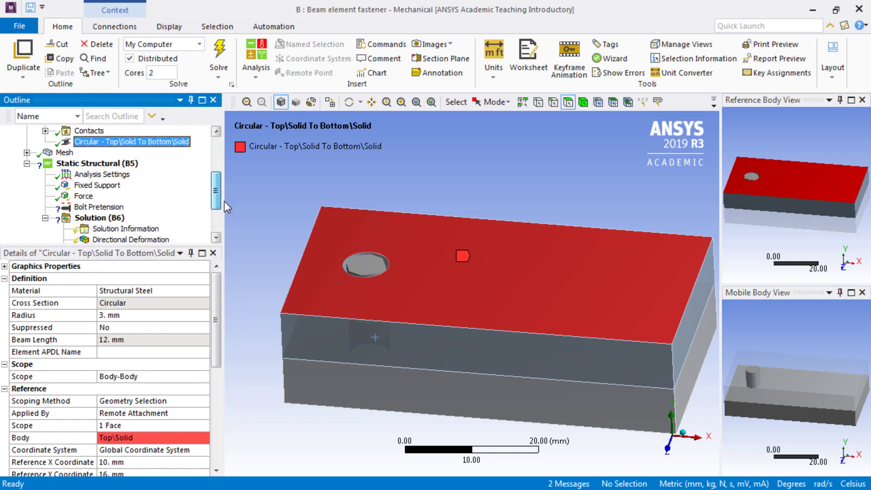
{"action": "left_click", "coordinate": [99, 208]}
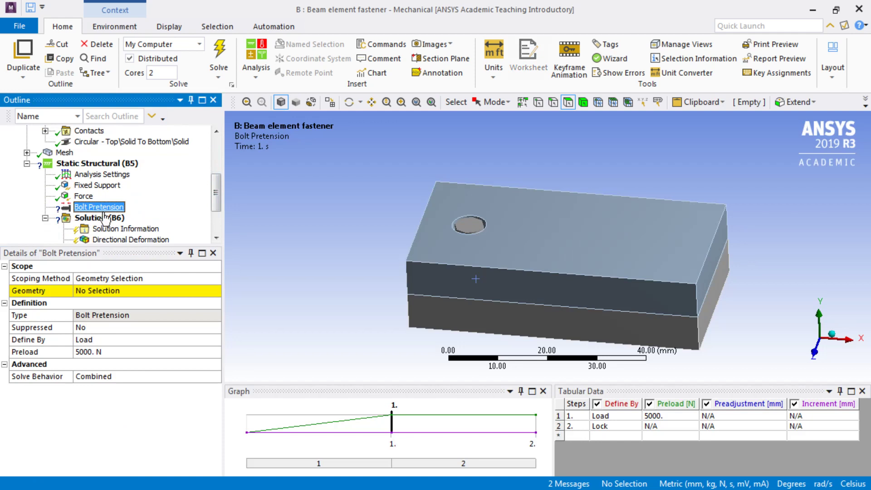
{"action": "left_click", "coordinate": [159, 280]}
{"action": "left_click", "coordinate": [214, 279]}
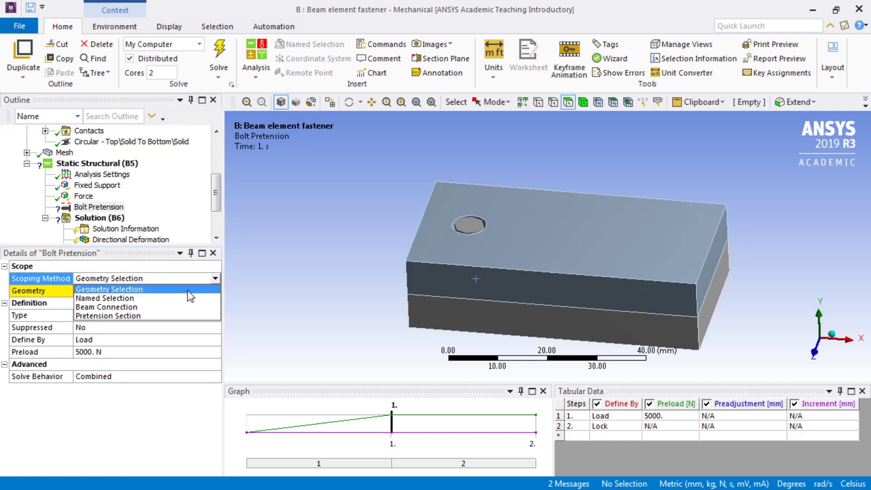
{"action": "left_click", "coordinate": [176, 308]}
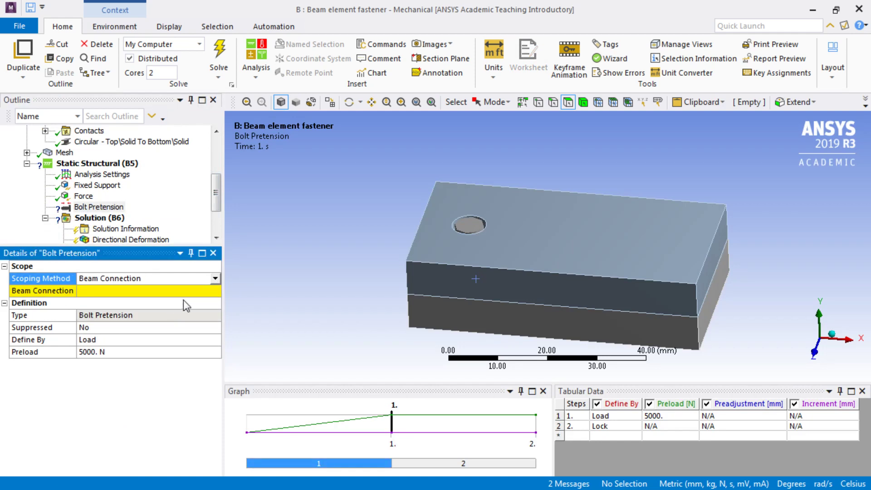
{"action": "left_click", "coordinate": [219, 291]}
{"action": "left_click", "coordinate": [215, 290]}
{"action": "left_click", "coordinate": [168, 308]}
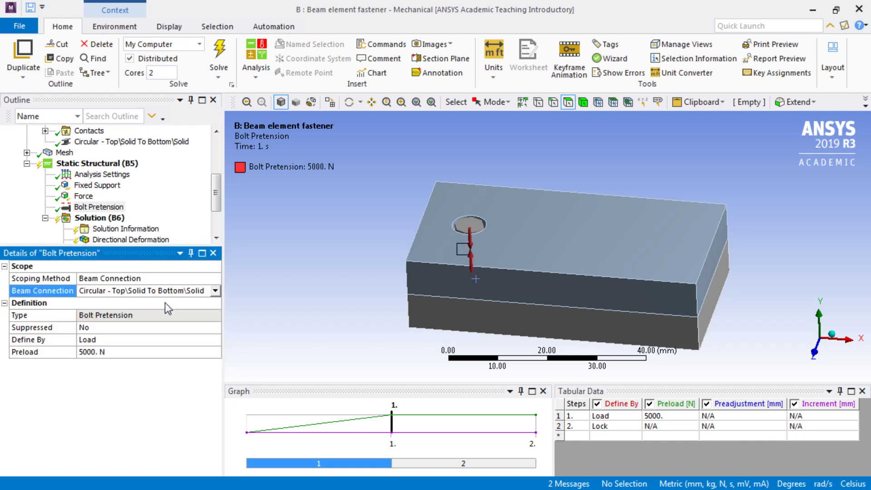
{"action": "right_click", "coordinate": [103, 222]}
{"action": "left_click", "coordinate": [125, 247]}
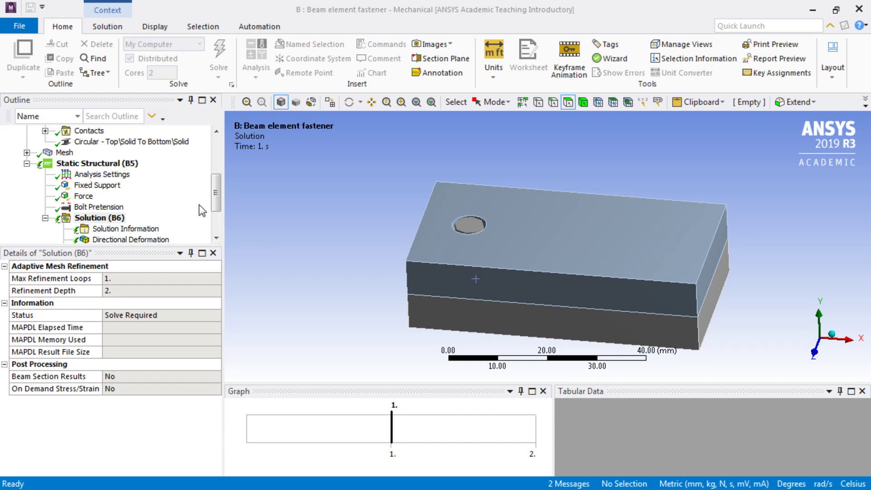
- After the solve finishes, scroll the Outline to show Solution (B6) reading Done
{"action": "left_click_drag", "start_coordinate": [217, 207], "coordinate": [217, 227]}
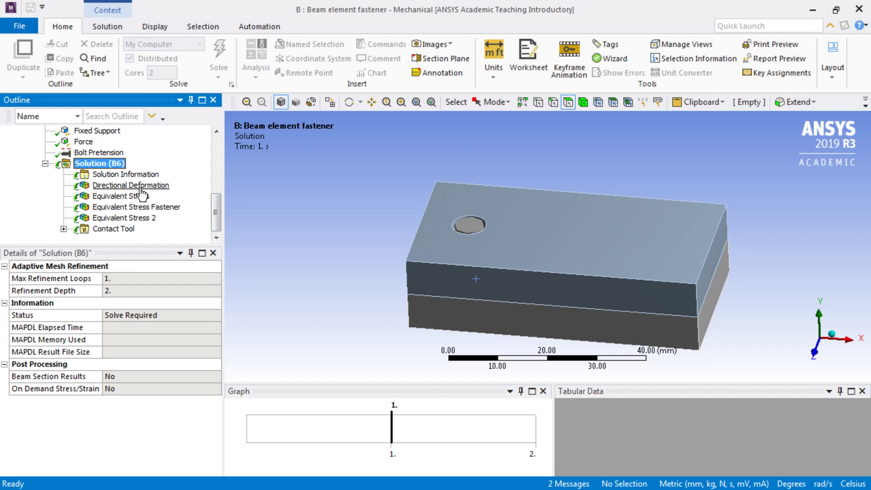
- Review the X-axis Directional Deformation contours, then display the Force Convergence chart across 16 iterations
{"action": "left_click", "coordinate": [132, 185]}
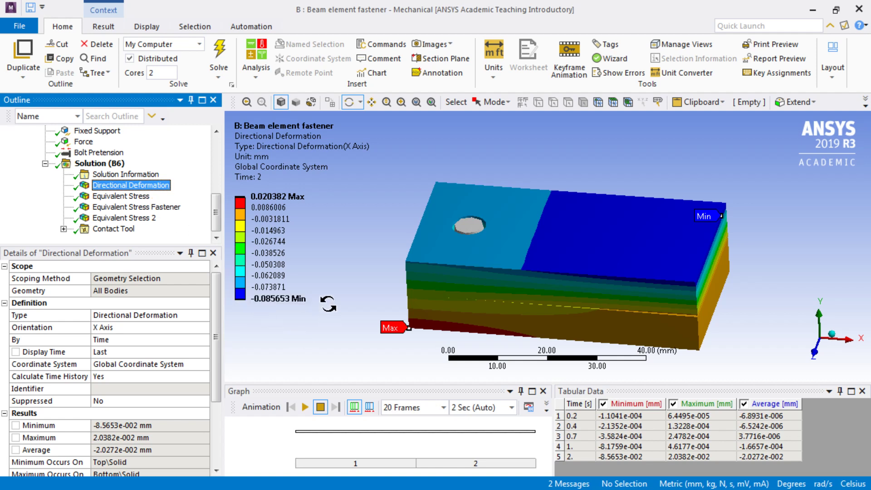
{"action": "left_click", "coordinate": [271, 219]}
{"action": "left_click", "coordinate": [308, 271]}
{"action": "left_click", "coordinate": [108, 176]}
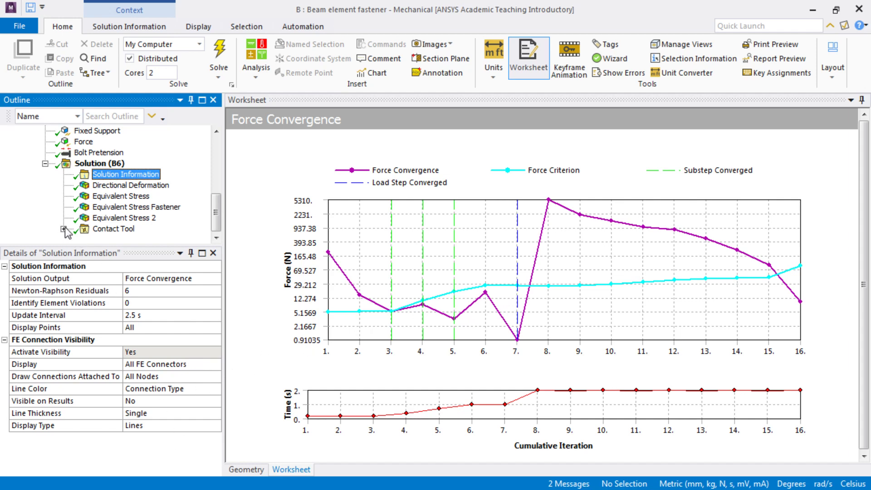
- Inspect the red constraint-equation spiders joining both plates from top, front, bottom and isometric views
{"action": "left_click", "coordinate": [242, 468]}
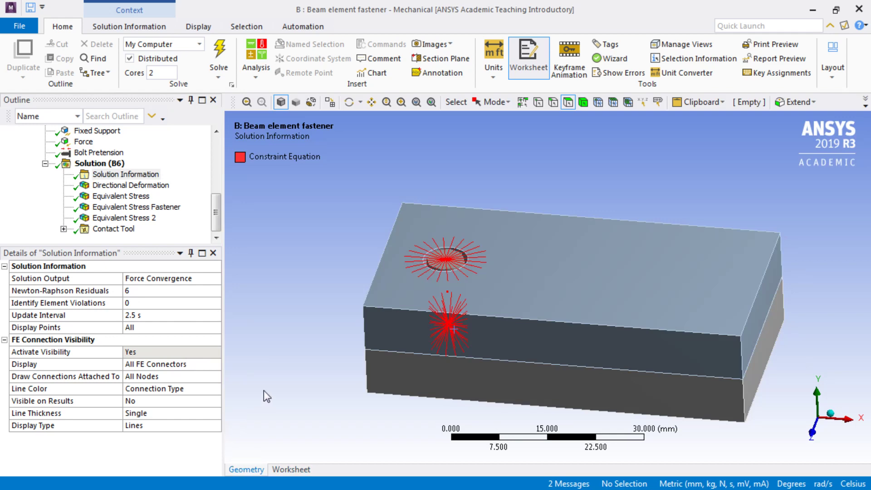
{"action": "middle_click_drag", "start_coordinate": [264, 390], "coordinate": [285, 321]}
{"action": "key", "text": "2"}
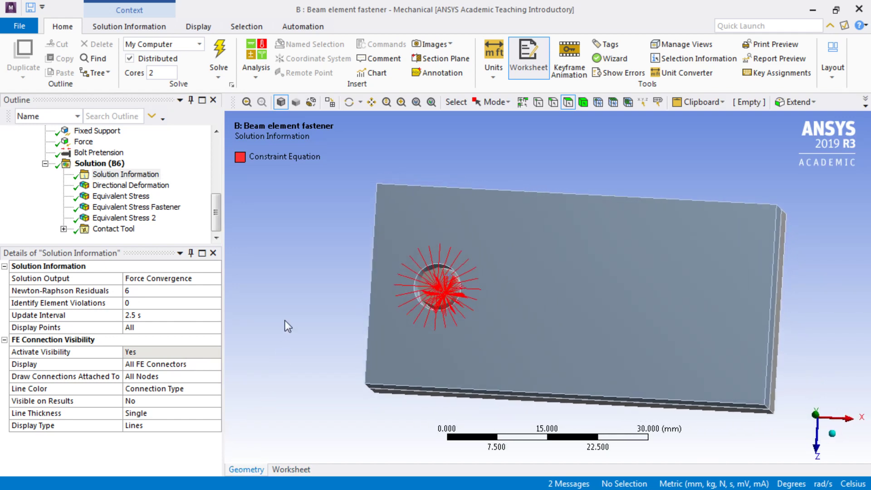
{"action": "key", "text": "1"}
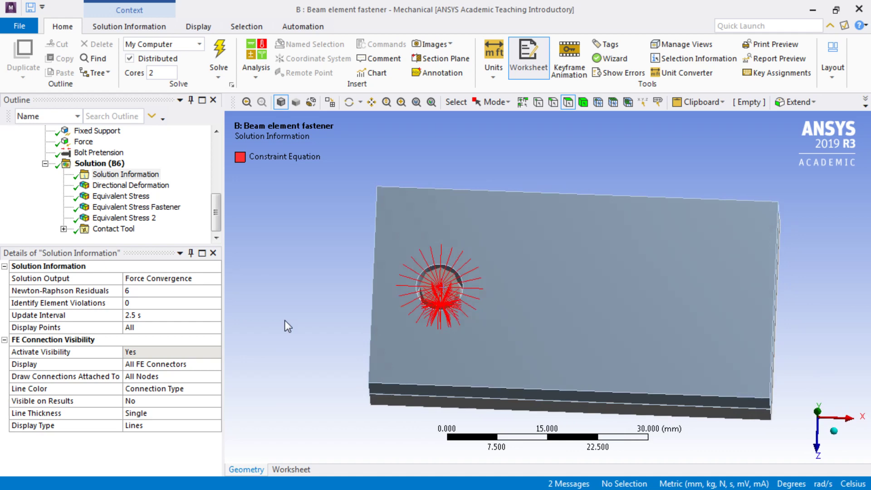
{"action": "middle_click_drag", "start_coordinate": [285, 321], "coordinate": [391, 337]}
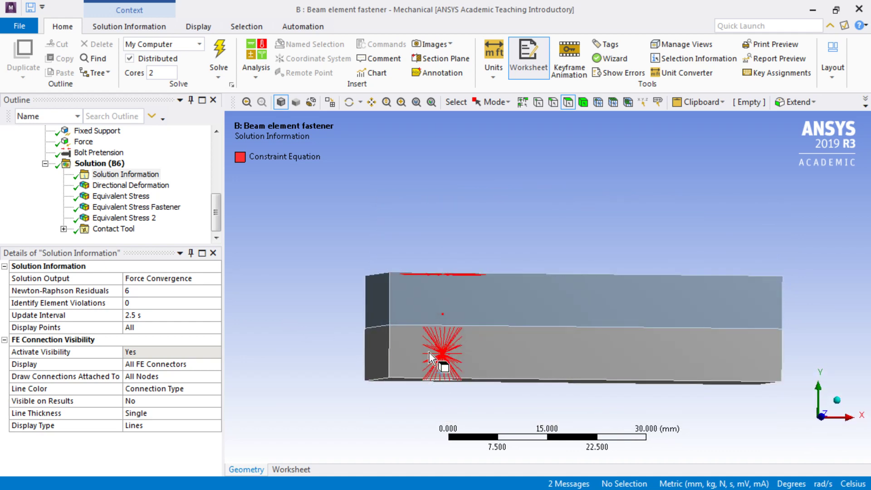
{"action": "key", "text": "5"}
{"action": "key", "text": "1"}
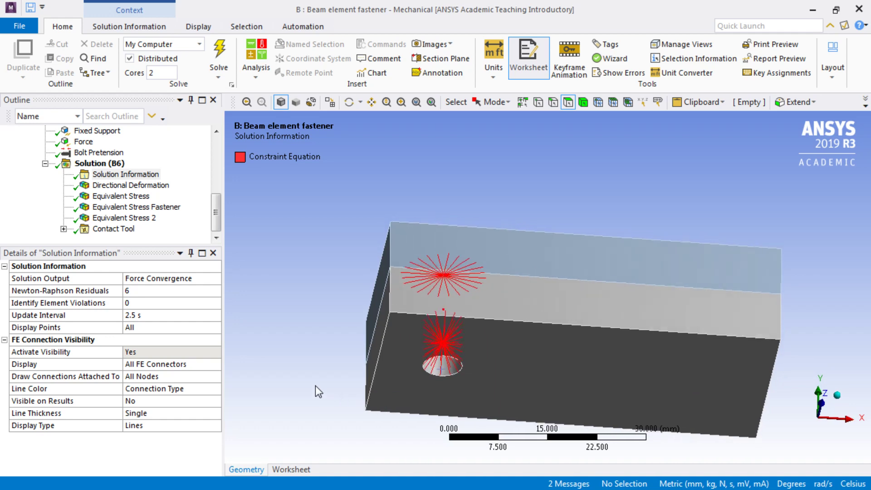
{"action": "key", "text": "0"}
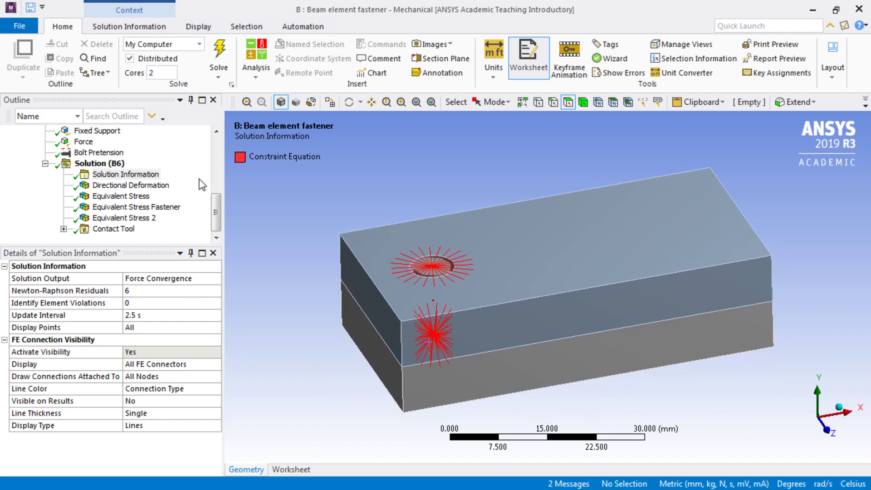
{"action": "left_click_drag", "start_coordinate": [216, 212], "coordinate": [231, 159]}
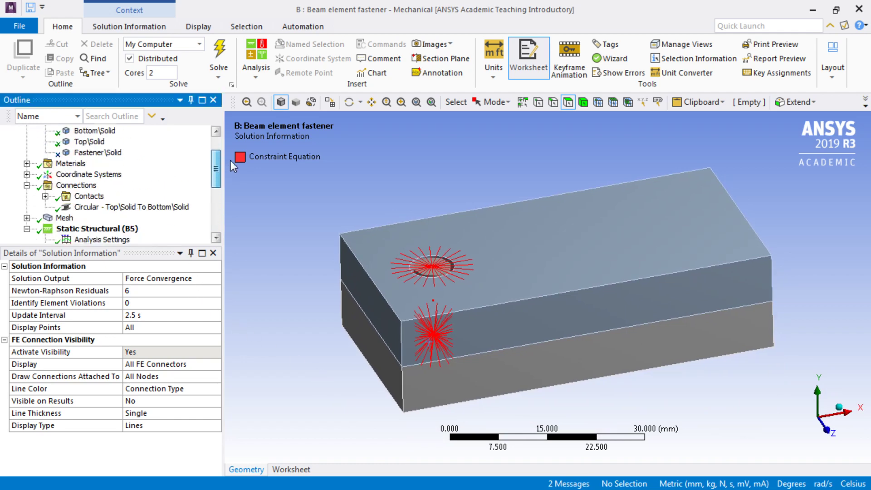
- Show the Circular Top\Solid-to-Bottom\Solid beam details: Structural Steel, 3 mm radius, 12 mm length
{"action": "left_click", "coordinate": [85, 207]}
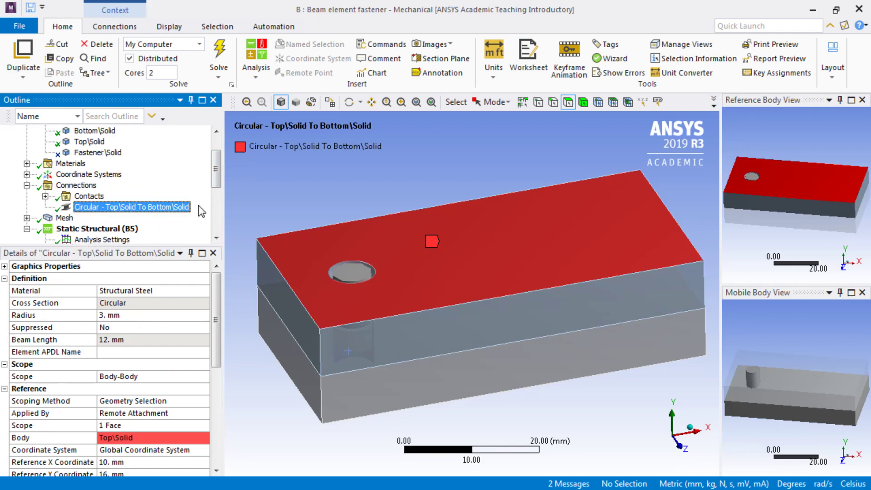
{"action": "left_click", "coordinate": [277, 192]}
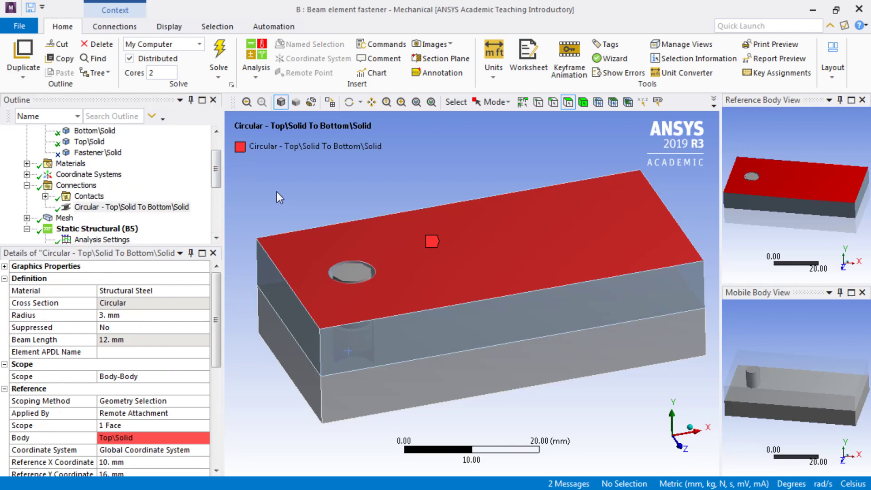